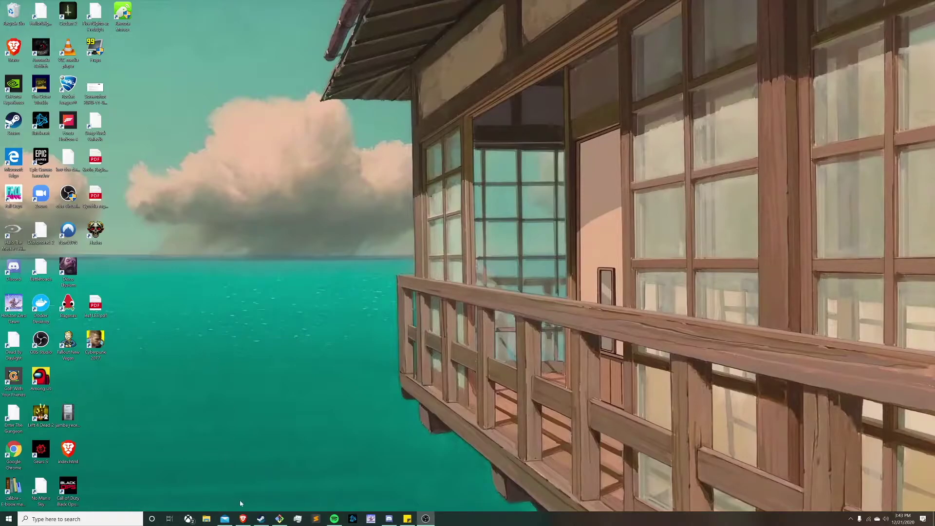
Show the recently closed pages and tasks list from Brave's taskbar icon.
right_click(245, 520)
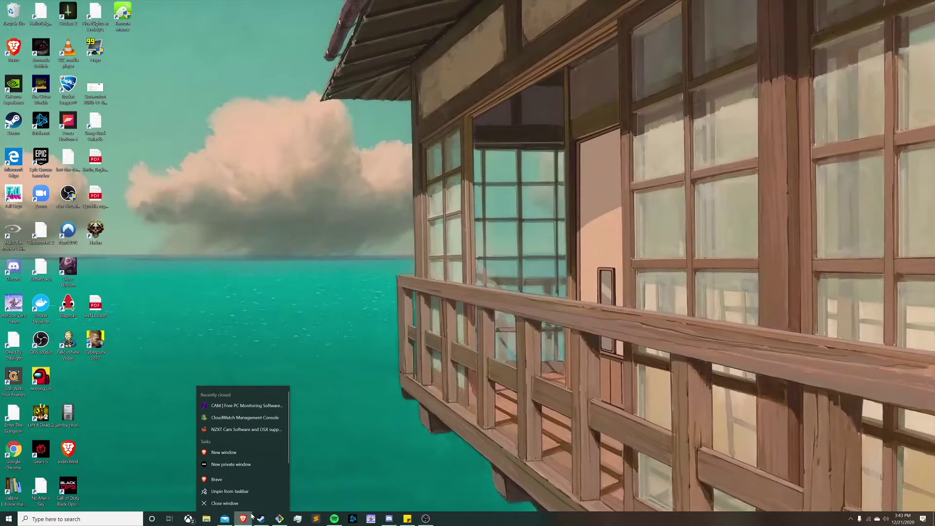
Google 'nzxt cam' in a new, enlarged Brave window and open the NZXT CAM result.
left_click(244, 479)
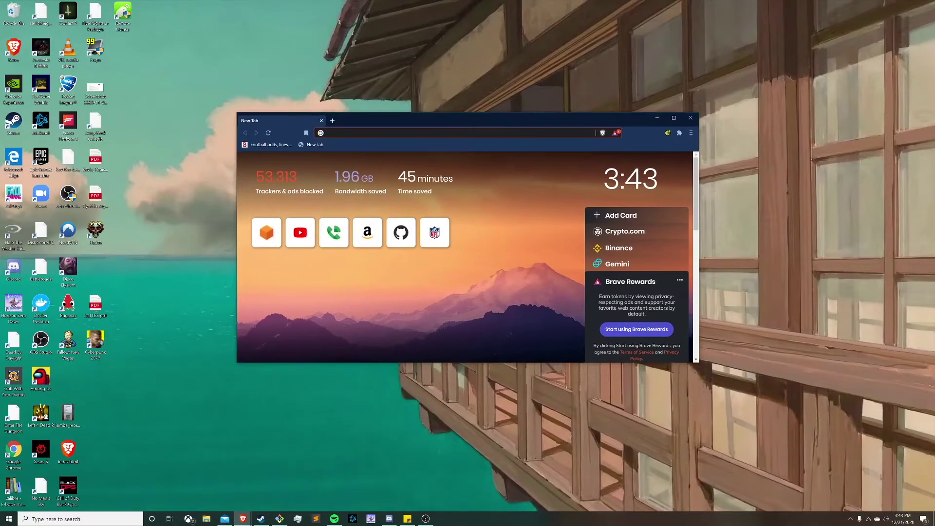
key("ctrl+l")
type("nz")
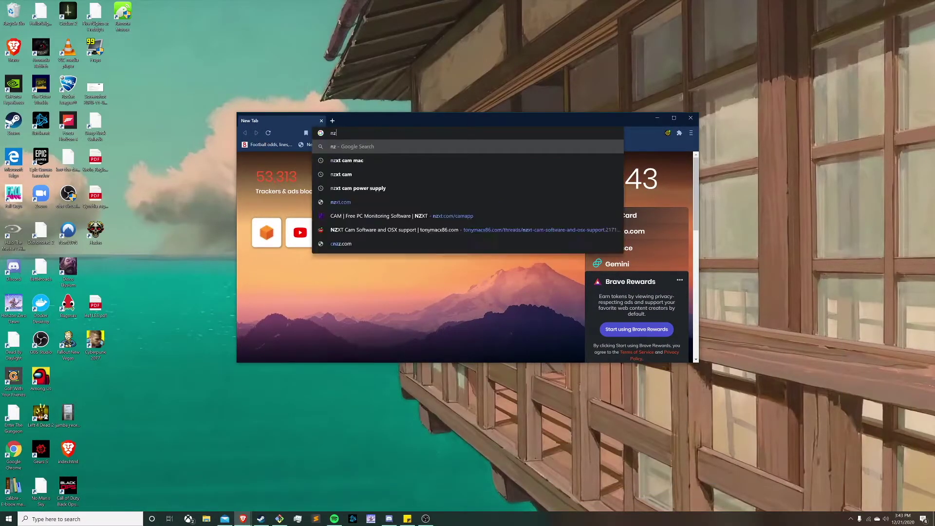
type("xt cam")
key("Return")
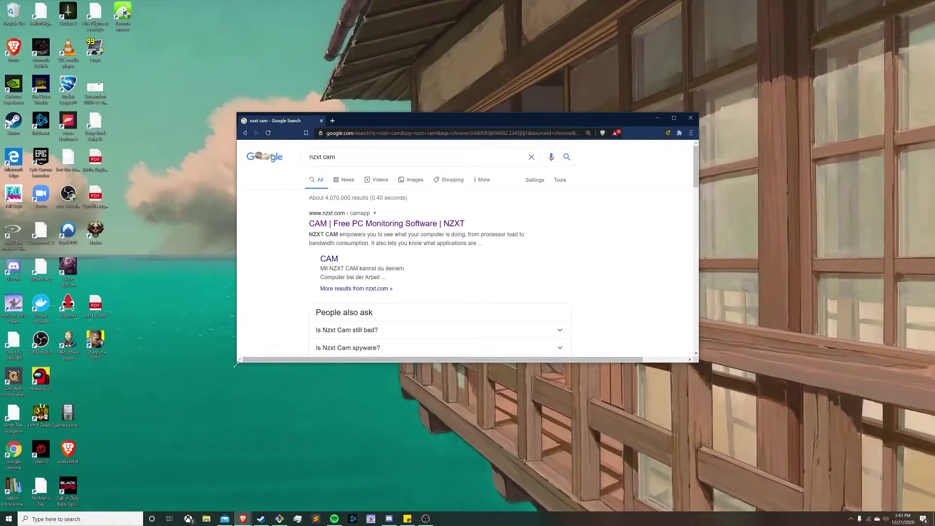
left_click_drag(236, 364, 137, 495)
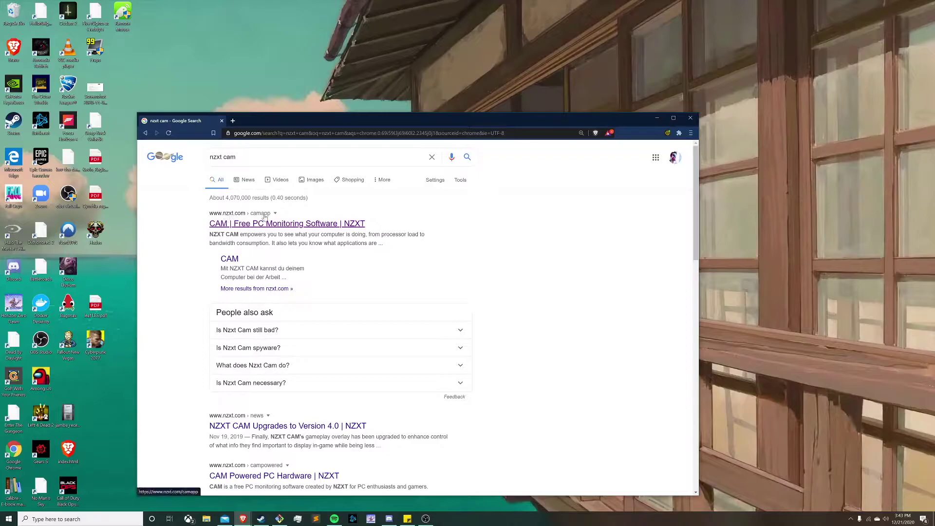
left_click(299, 224)
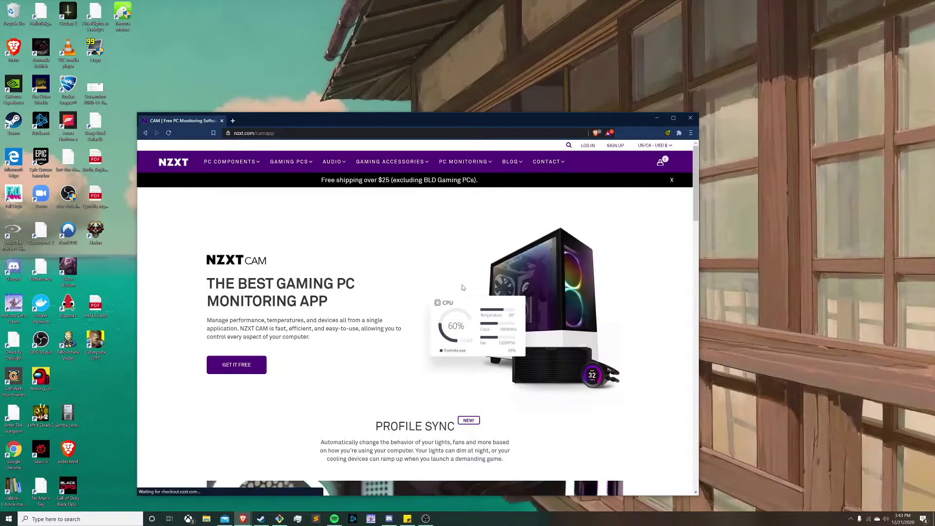
Download NZXT-CAM-Setup.exe to the Downloads folder and launch the installer.
left_click(237, 365)
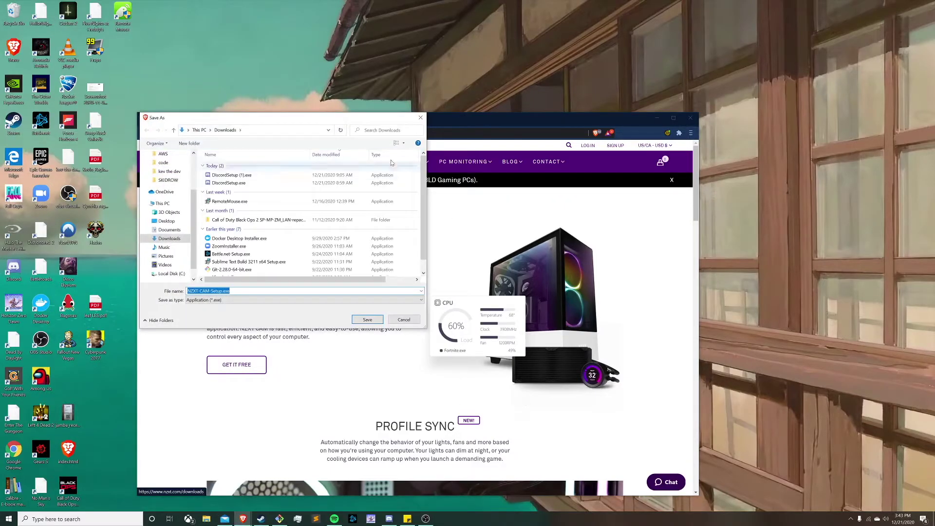
left_click_drag(369, 118, 630, 99)
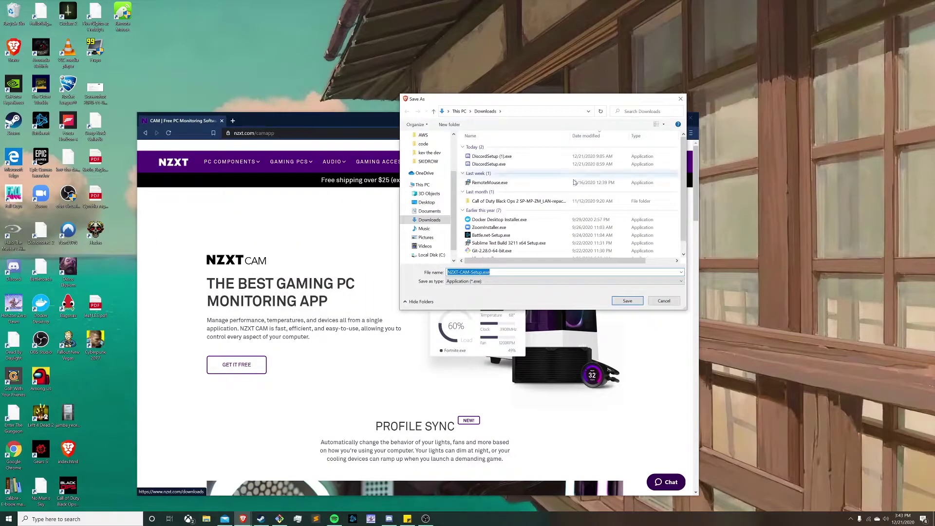
left_click(629, 301)
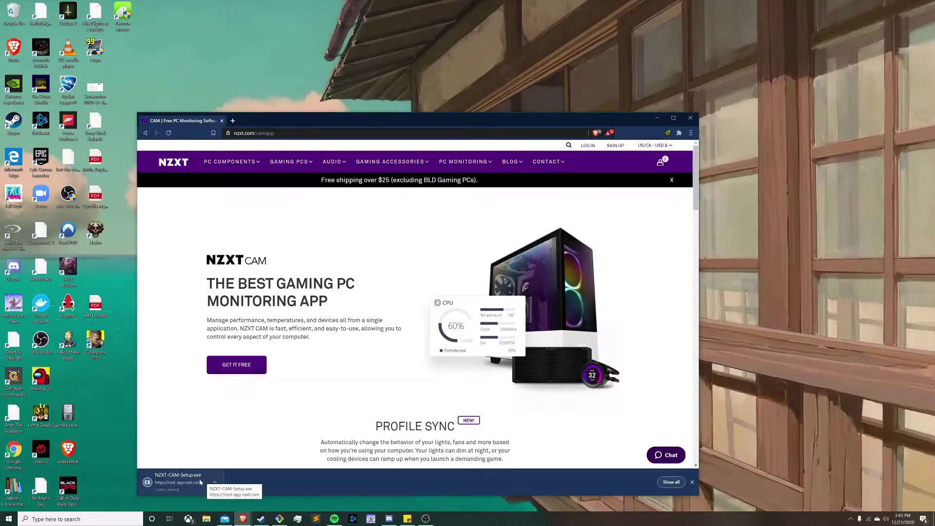
left_click(187, 480)
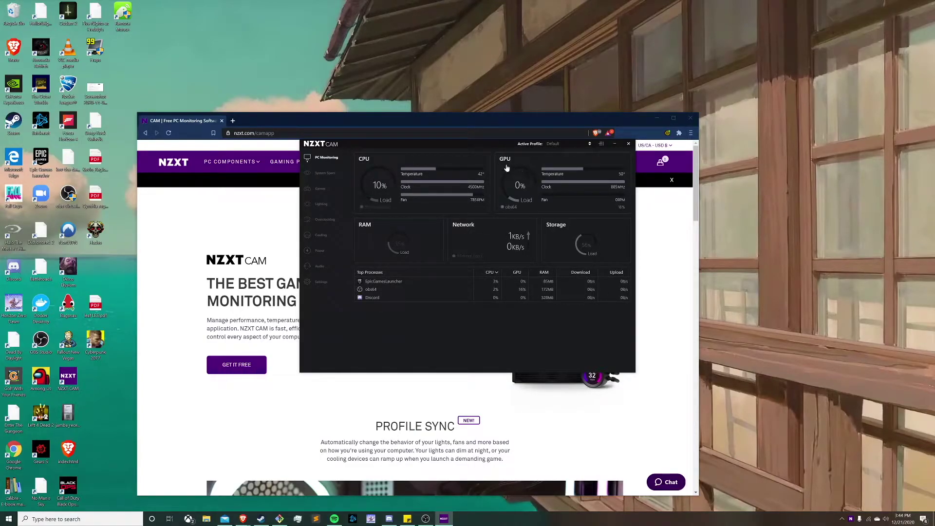
Once CAM is installed and running, view the System Specs page listing the PC's hardware.
left_click(322, 174)
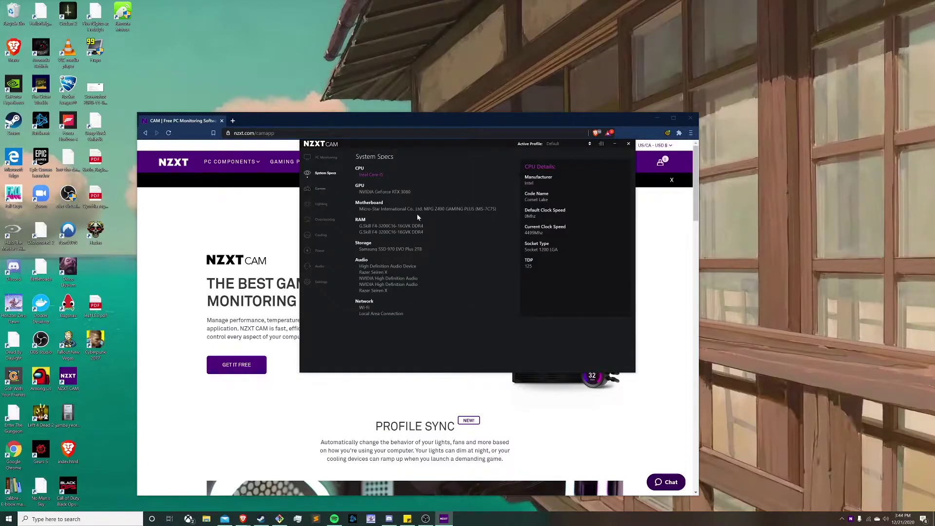
Switch CAM to the light theme and view the RTX 3080's Overclocking page.
left_click(602, 144)
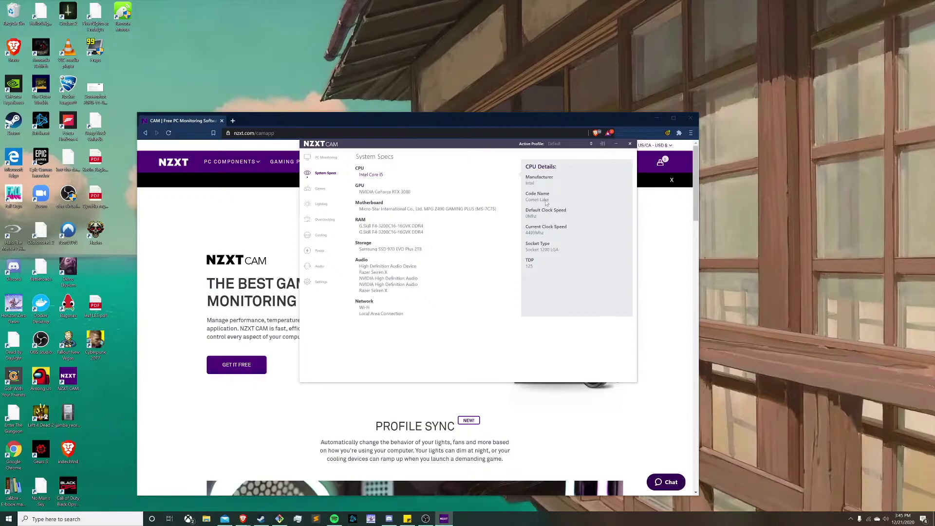
left_click(376, 193)
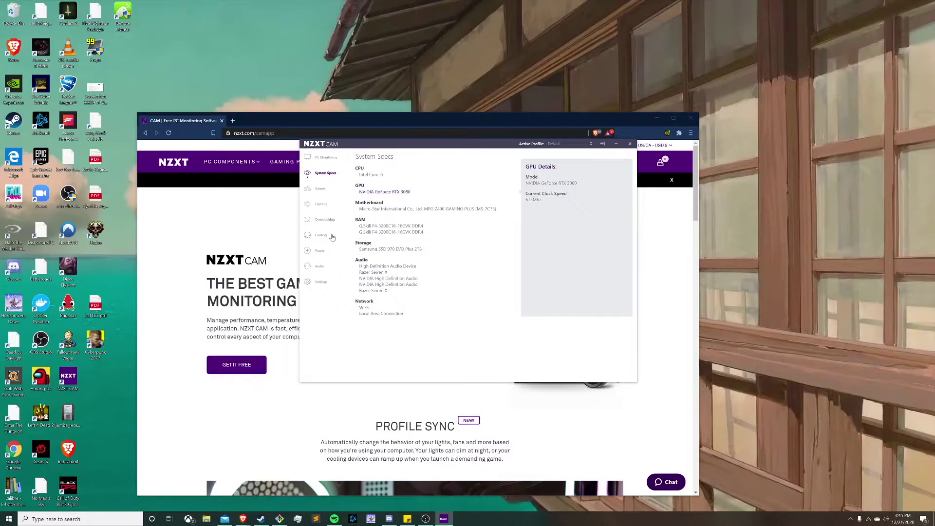
left_click(325, 220)
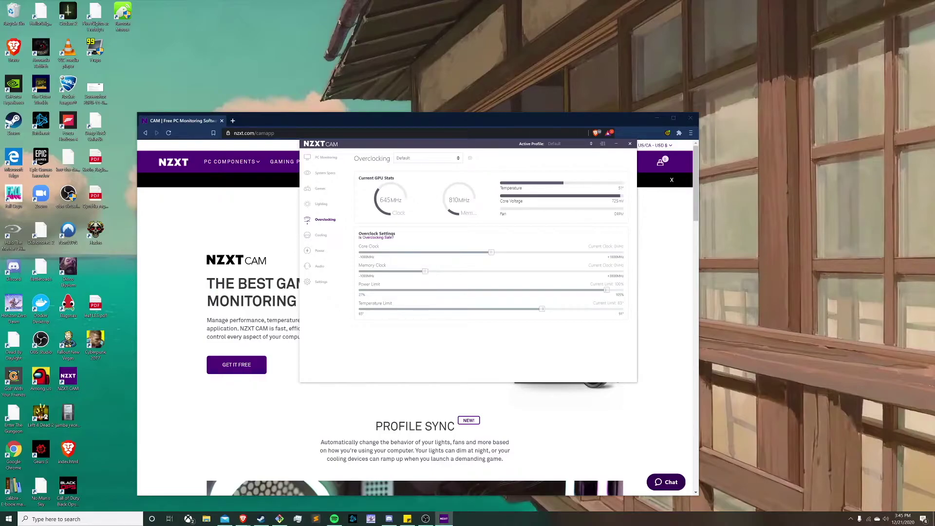
left_click_drag(467, 143, 502, 146)
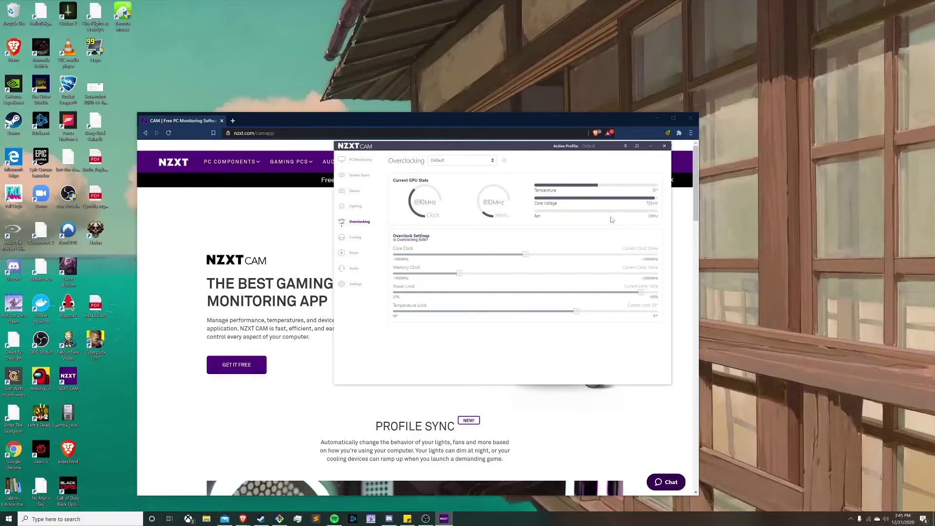
Check the Cooling page, then go back to System Specs.
left_click(348, 239)
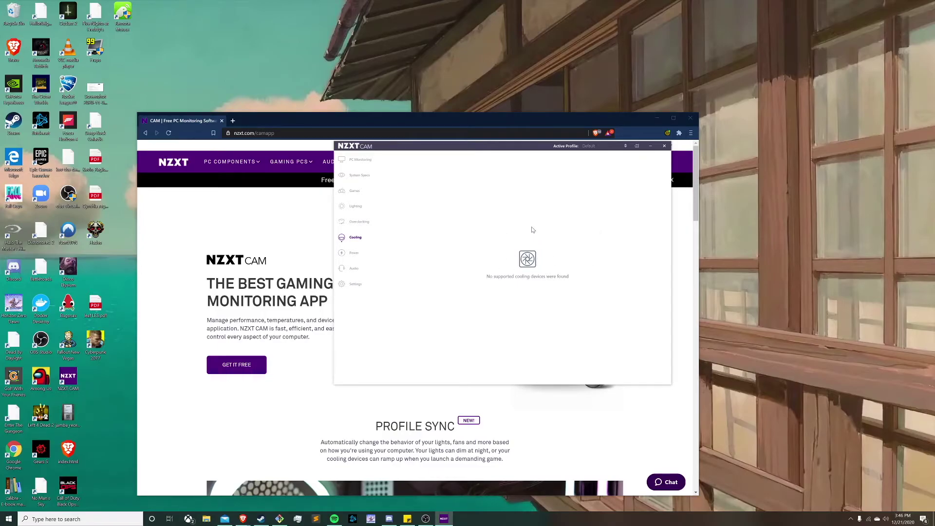
left_click(361, 176)
Return via Games to PC Monitoring and shift the CAM window toward the upper right.
left_click(351, 192)
left_click(358, 159)
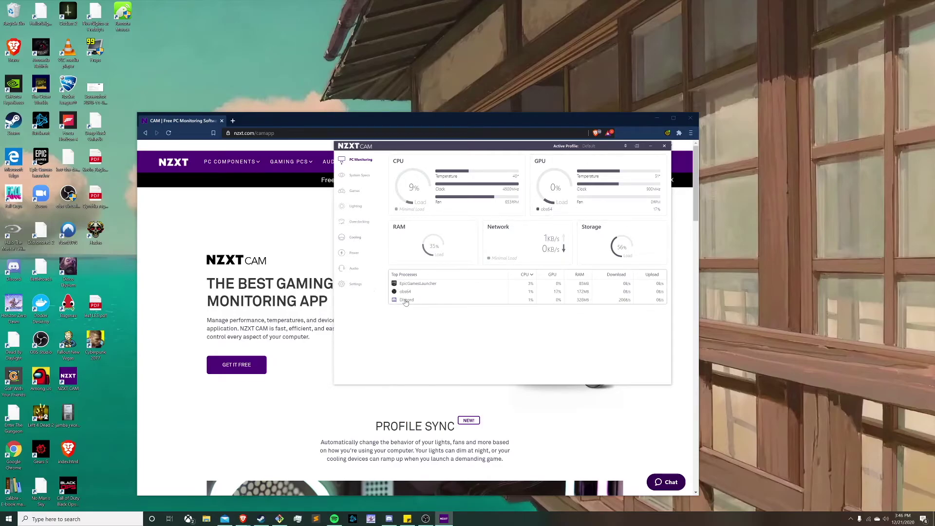
mouse_move(503, 149)
left_mouse_down()
mouse_move(683, 58)
mouse_move(586, 185)
left_mouse_up()
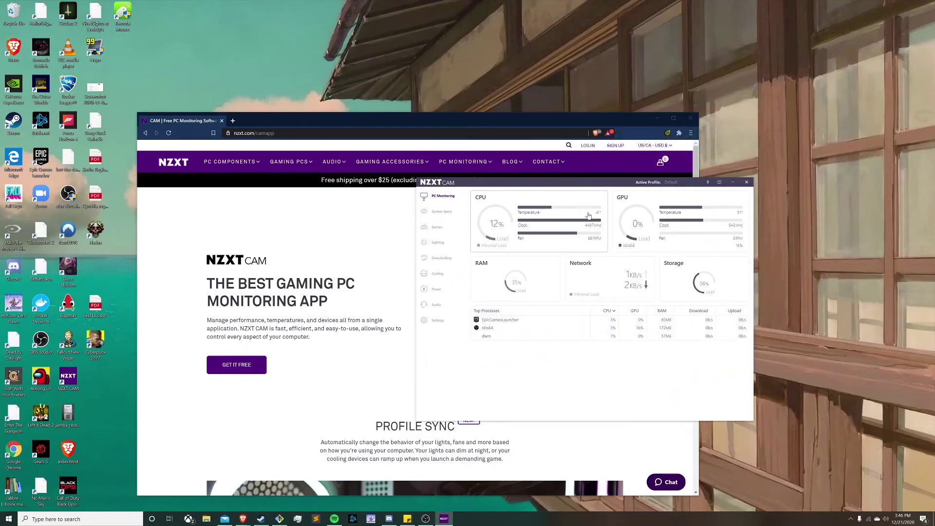
Enable the CPU/GPU temperature overlay and raise the CAM window higher on screen.
left_click(719, 183)
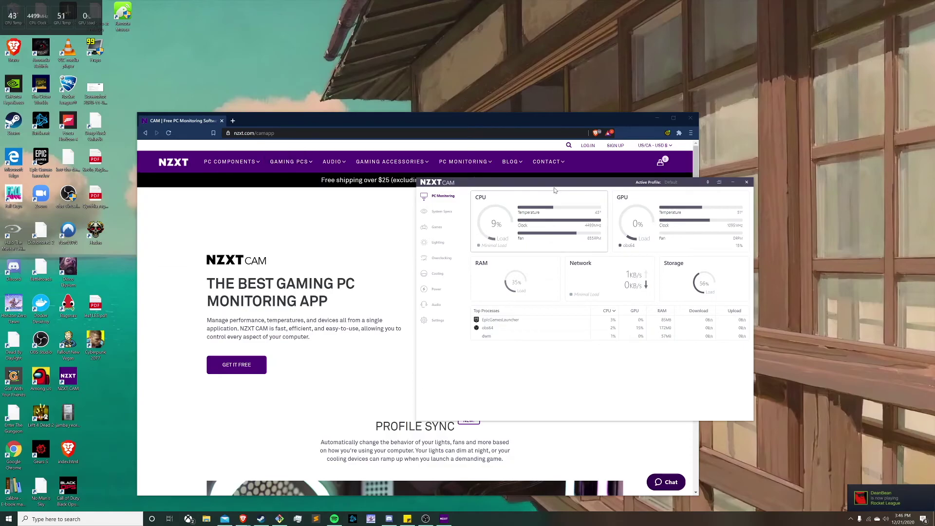
mouse_move(566, 183)
left_mouse_down()
mouse_move(589, 82)
mouse_move(616, 50)
left_mouse_up()
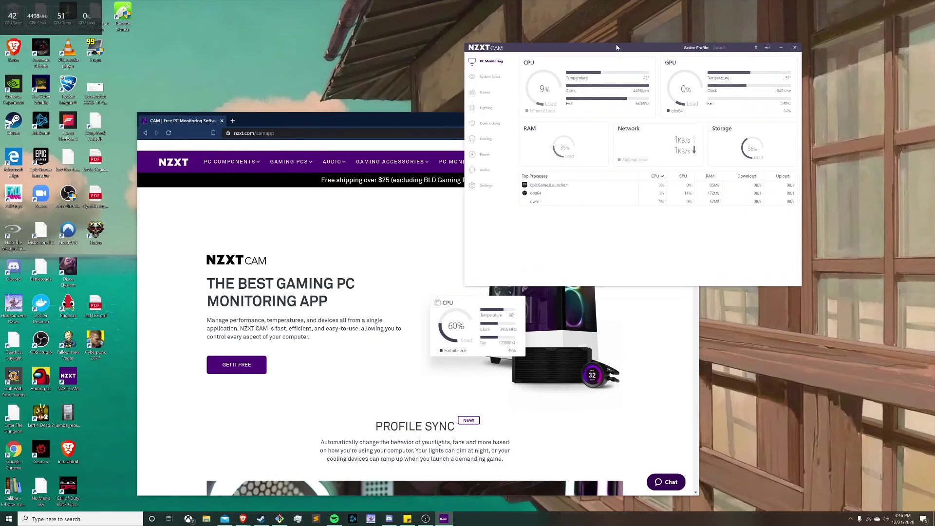